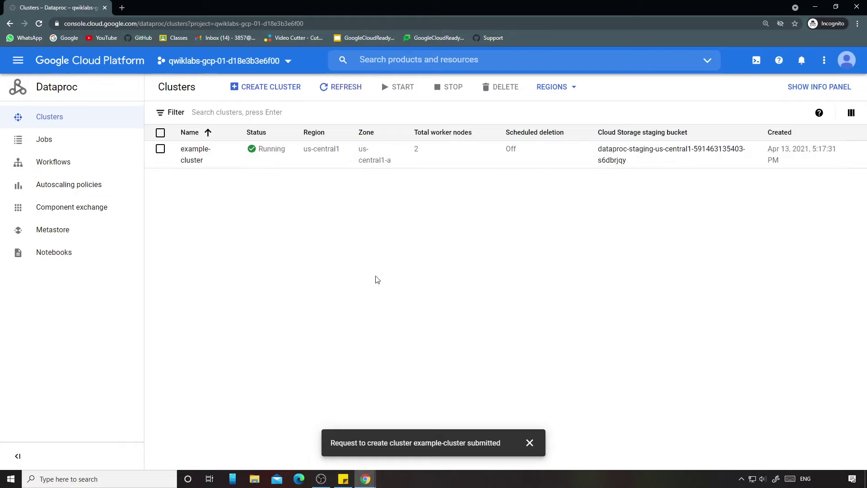
Switch to the Qwiklabs lab page and check the progress of the Create a Dataproc cluster task
left_click(365, 479)
left_click(378, 440)
left_click(353, 321)
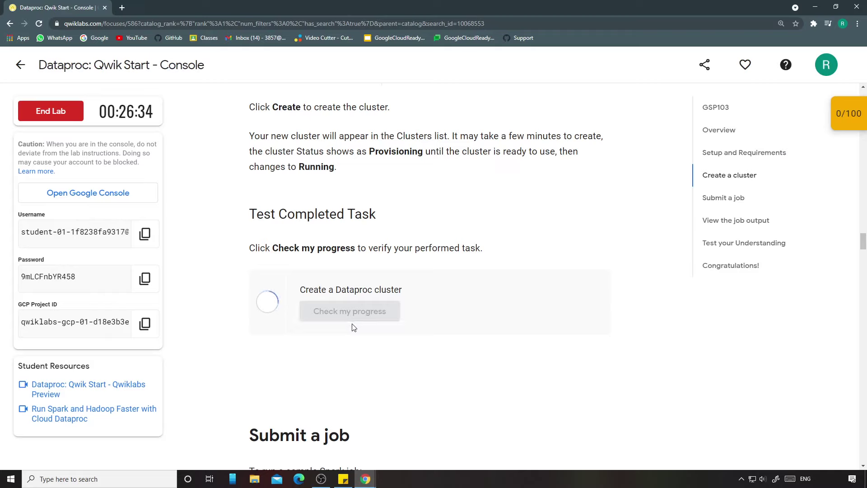
Consult the lab's Submit a job section and open a new job submission form in the Google Cloud console's Dataproc Jobs page
scroll(414, 310, "down", 6)
scroll(424, 301, "down", 3)
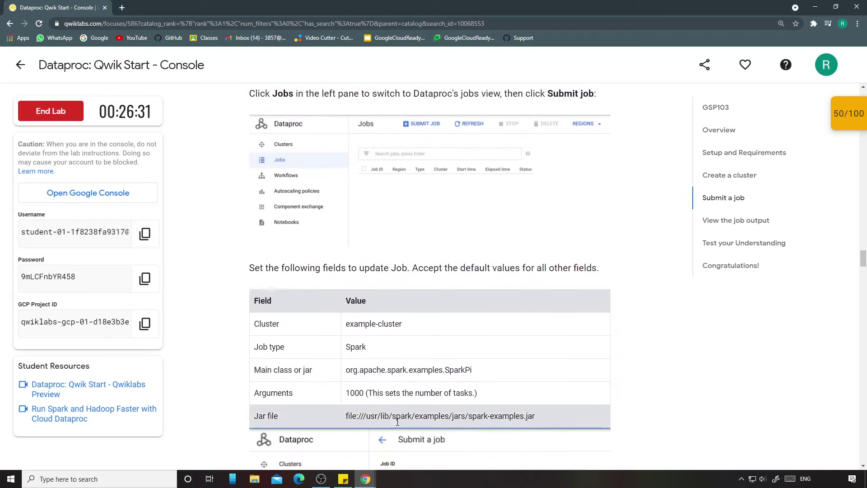
left_click(366, 479)
left_click(416, 436)
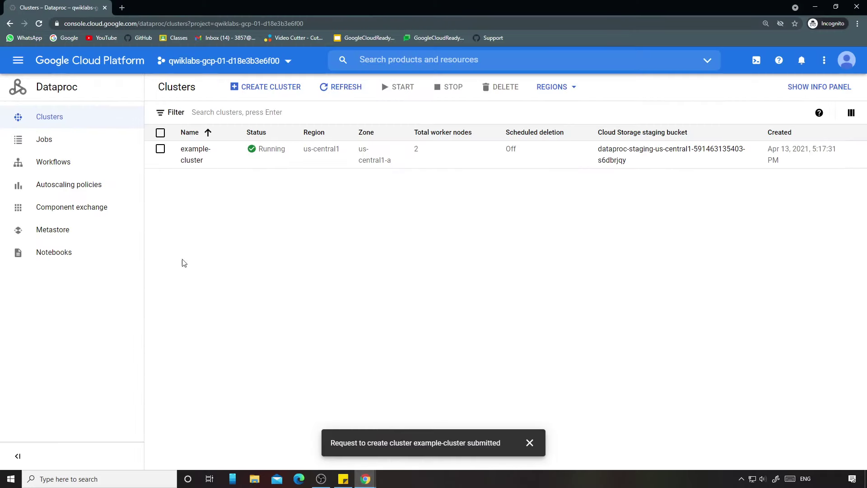
left_click(58, 140)
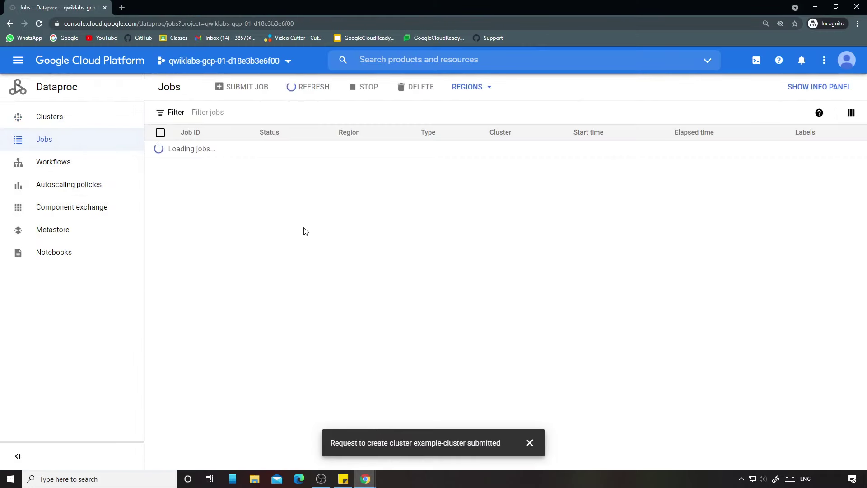
left_click(253, 89)
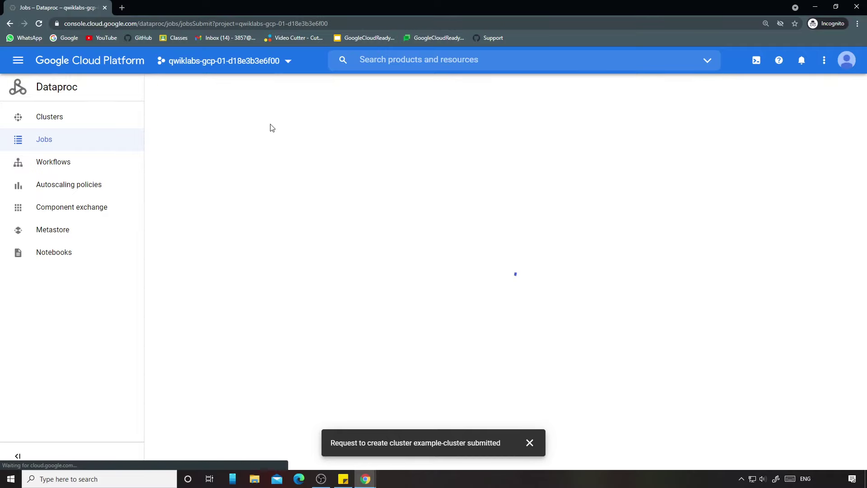
Following the lab's field table, set the job's cluster to example-cluster and its job type to Spark
mouse_move(366, 479)
left_click(315, 440)
scroll(357, 286, "down", 2)
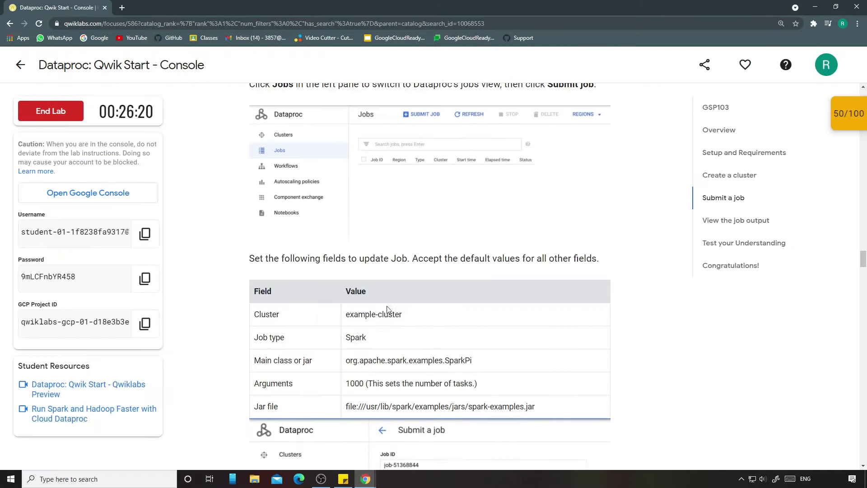
double_click(375, 235)
left_click_drag(374, 237, 401, 235)
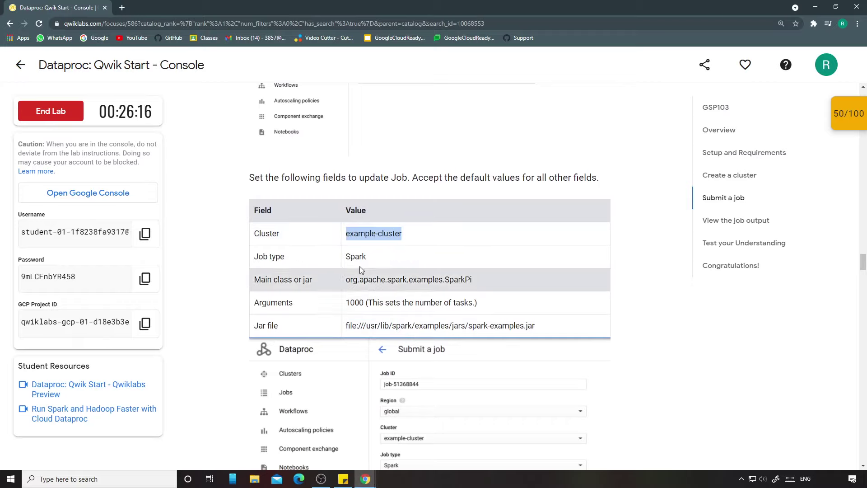
mouse_move(377, 479)
left_click(367, 433)
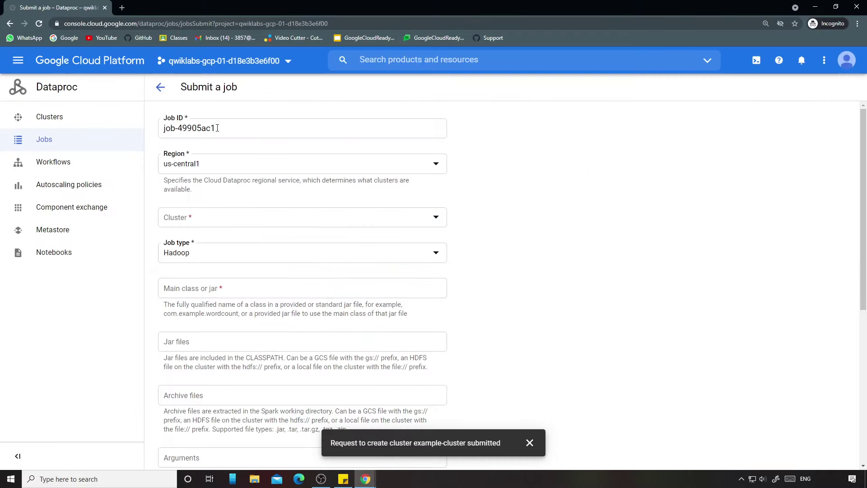
left_click(196, 219)
left_click(200, 227)
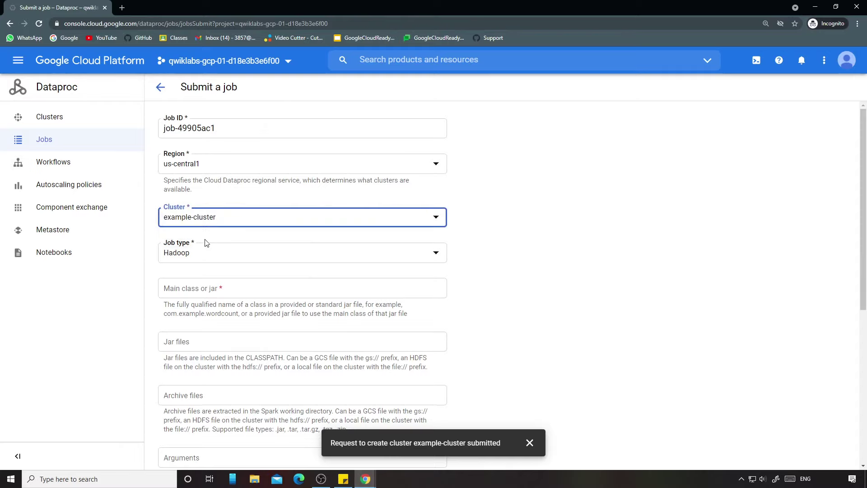
left_click(217, 256)
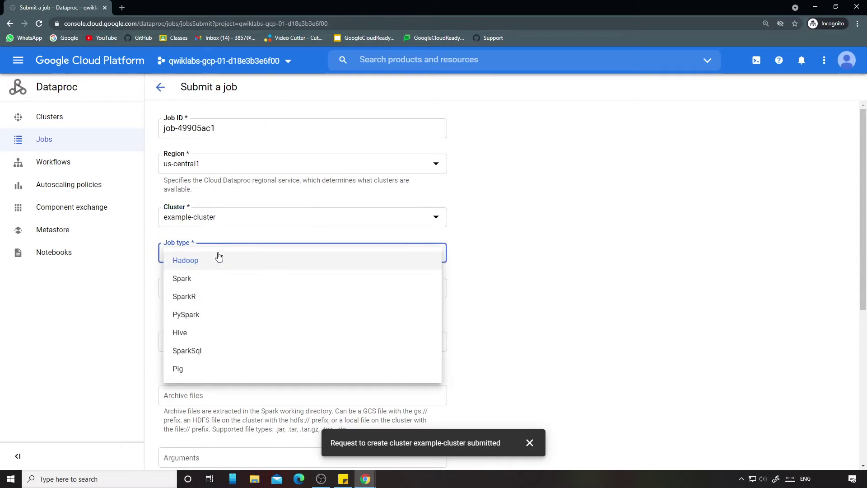
left_click(192, 280)
Copy the main class org.apache.spark.examples.SparkPi from the lab table into the job's Main class or jar field
key("alt+Tab")
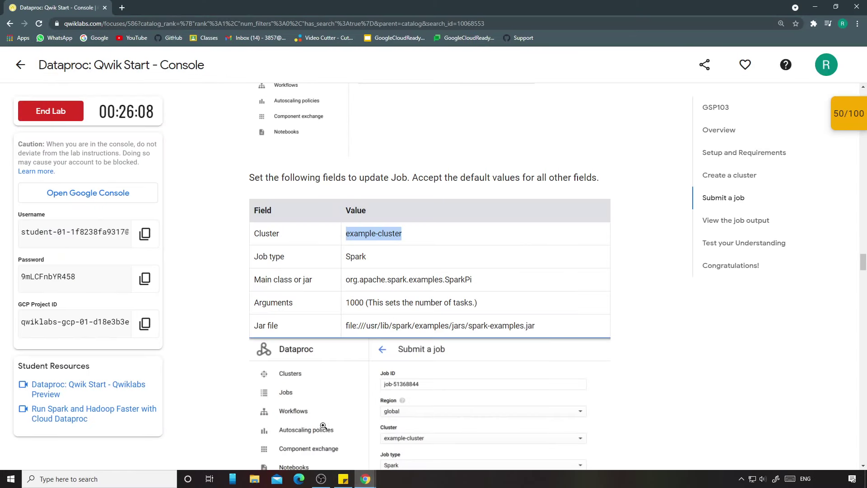
double_click(372, 279)
triple_click(373, 278)
key("ctrl+c")
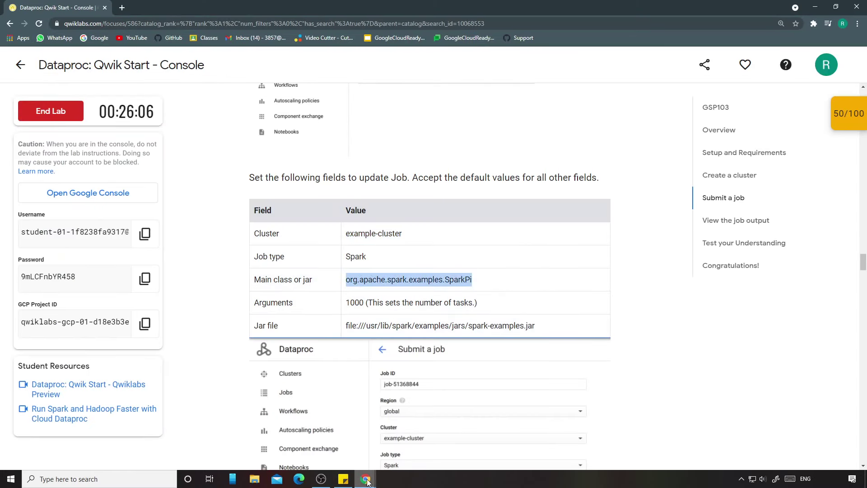
key("alt+Tab")
left_click(250, 294)
key("ctrl+v")
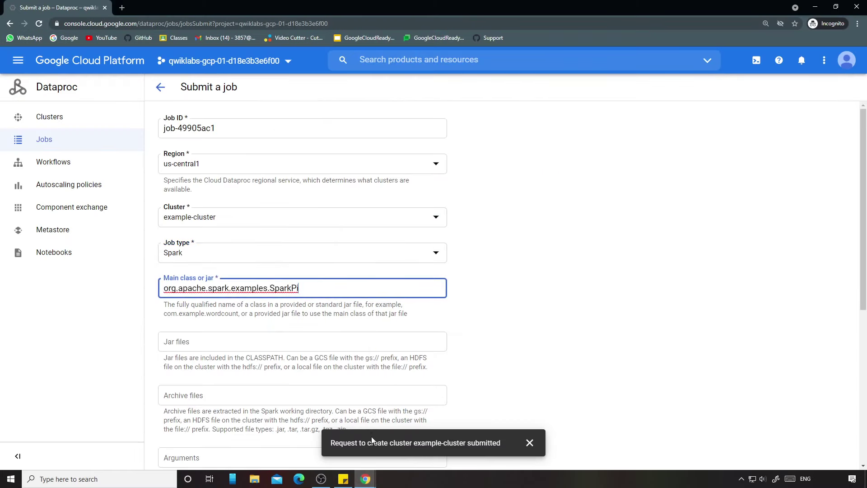
Copy the value 1000 from the lab table and add it as an argument of the job
key("alt+Tab")
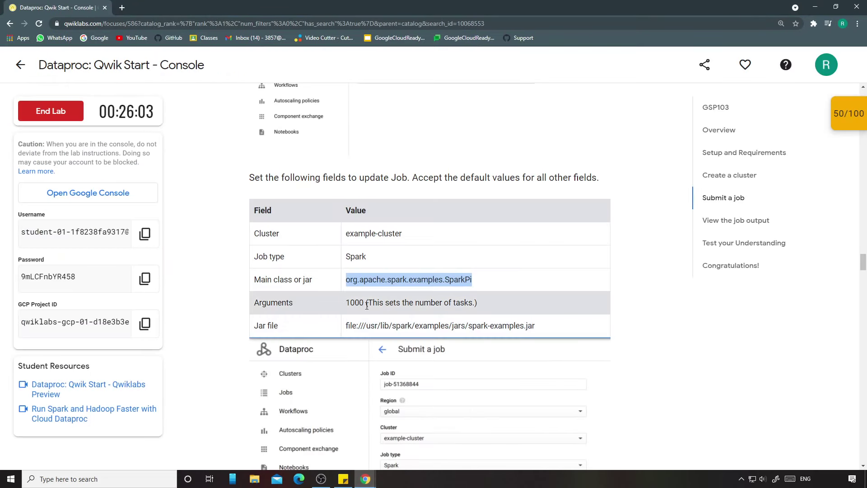
double_click(360, 303)
left_click(360, 303)
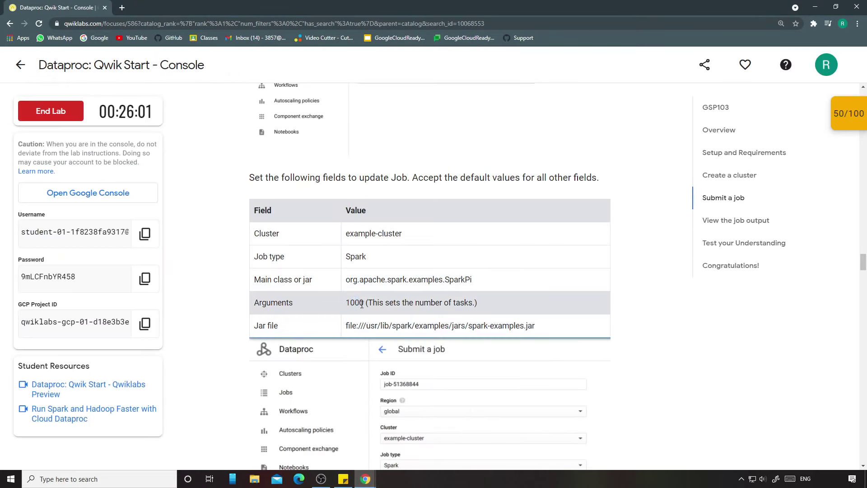
double_click(364, 303)
key("ctrl+c")
left_click(366, 479)
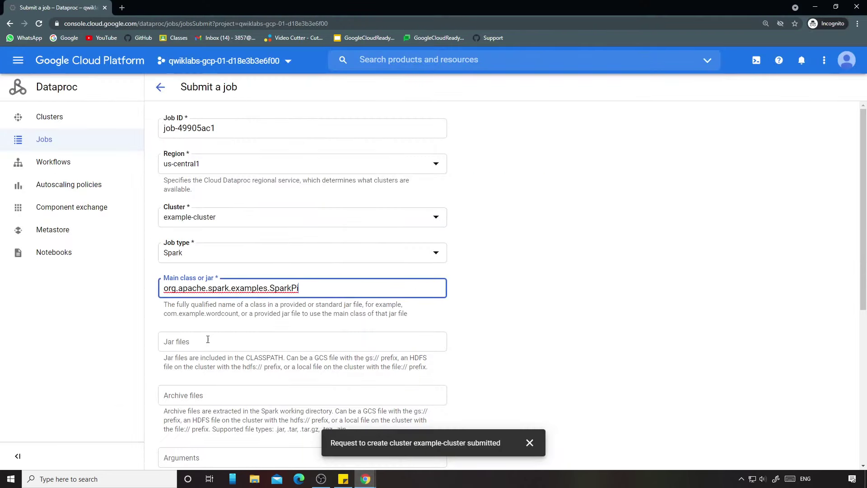
scroll(234, 334, "down", 3)
left_click(224, 323)
key("ctrl+v")
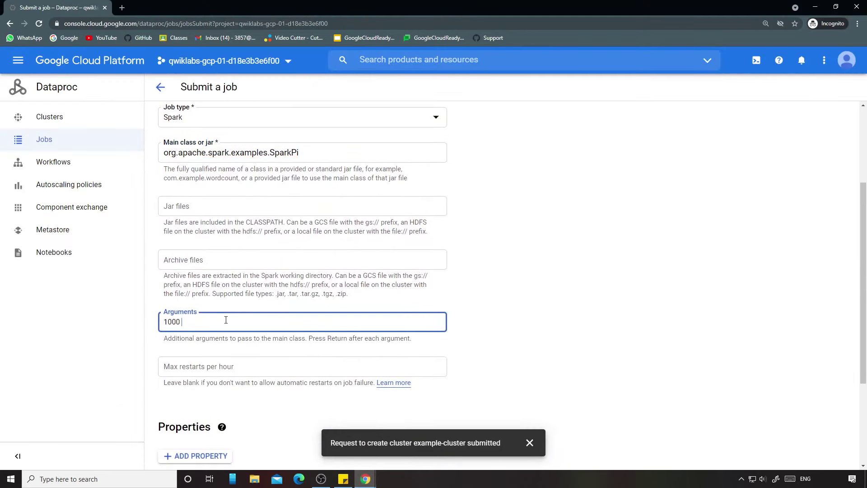
key("Return")
Copy the path file:///usr/lib/spark/examples/jars/spark-examples.jar from the lab table into the job's Jar files field
mouse_move(366, 479)
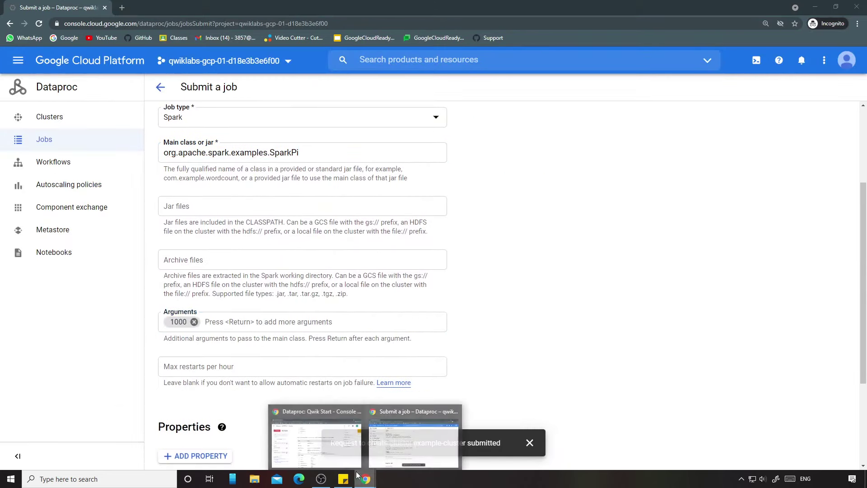
left_click(314, 436)
triple_click(363, 328)
key("ctrl+c")
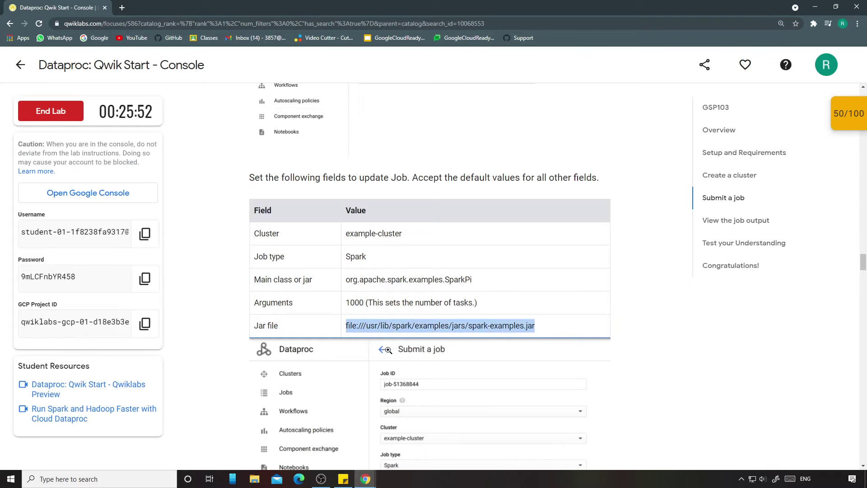
mouse_move(366, 476)
left_click(379, 463)
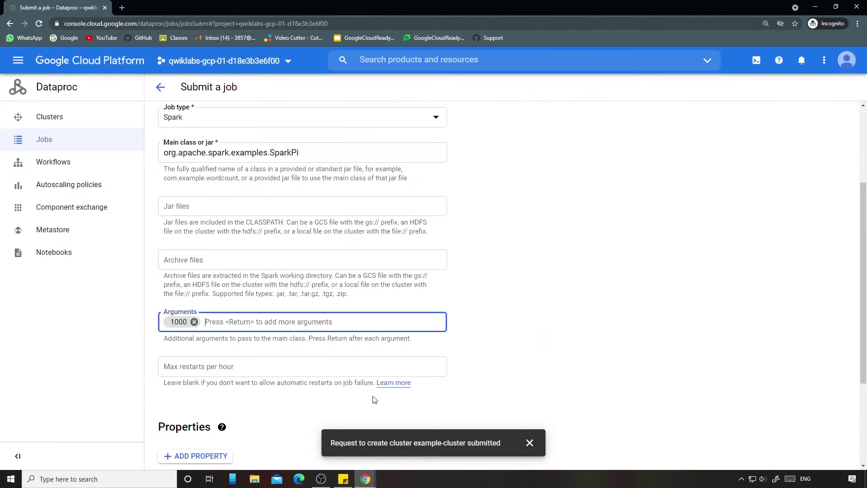
left_click(230, 207)
key("ctrl+v")
scroll(393, 302, "down", 2)
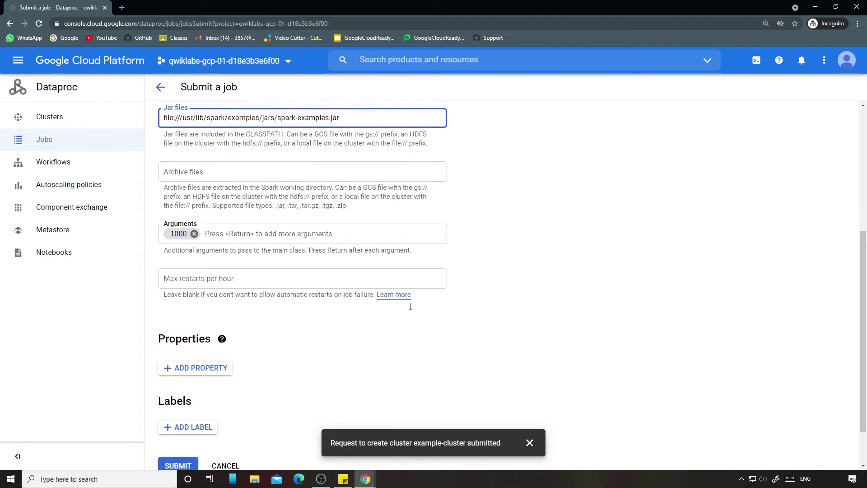
Review the remaining job submission instructions on the lab page and submit the Spark job in the console
mouse_move(365, 478)
left_click(325, 441)
scroll(379, 337, "down", 3)
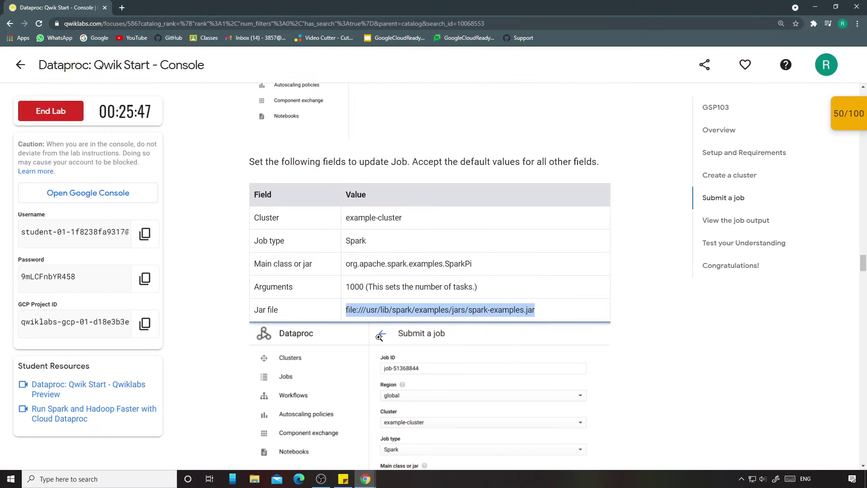
scroll(379, 337, "down", 7)
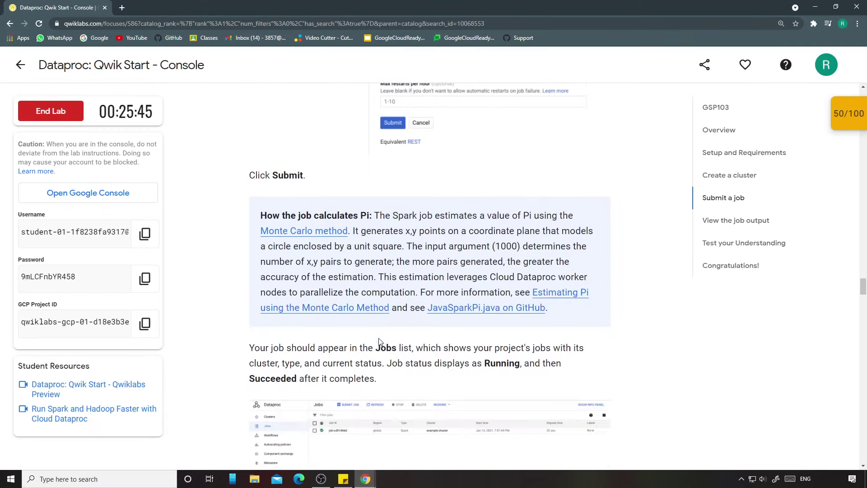
scroll(382, 380, "down", 2)
mouse_move(366, 478)
left_click(398, 442)
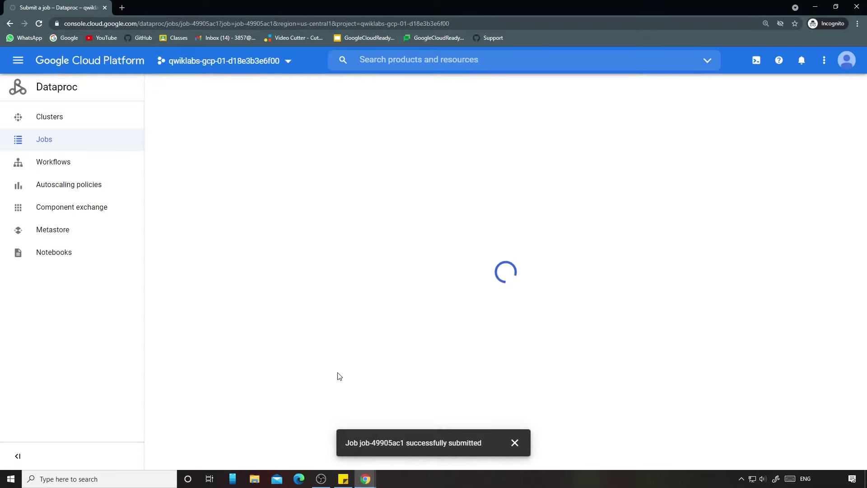
Try to verify the Submit a job task on the lab page
mouse_move(365, 479)
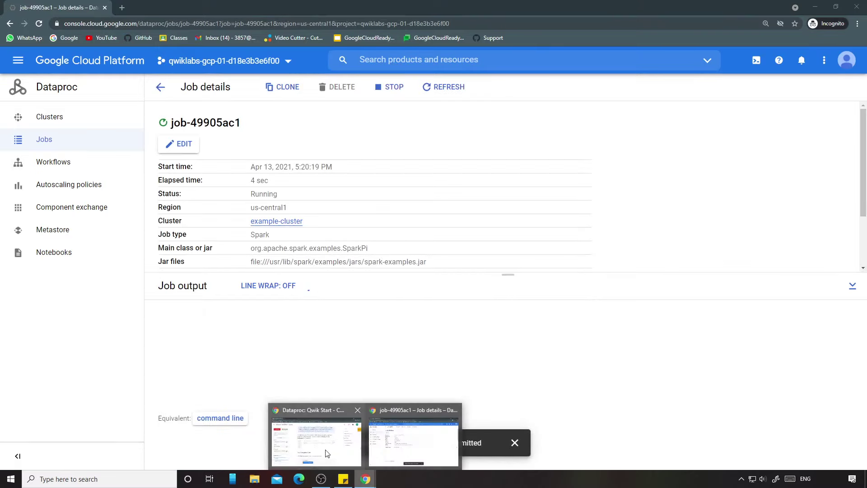
left_click(319, 416)
left_click(350, 434)
scroll(428, 354, "down", 3)
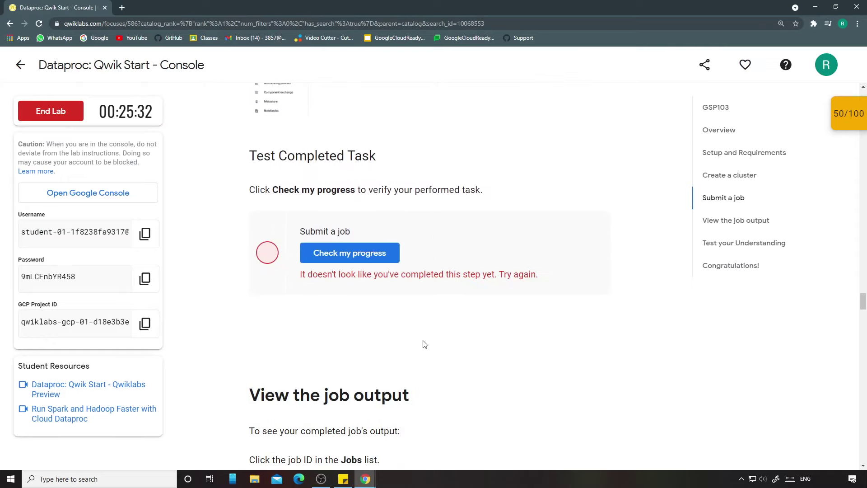
Return to the job details in the console and turn on line wrap for the job output
mouse_move(365, 479)
left_click(405, 451)
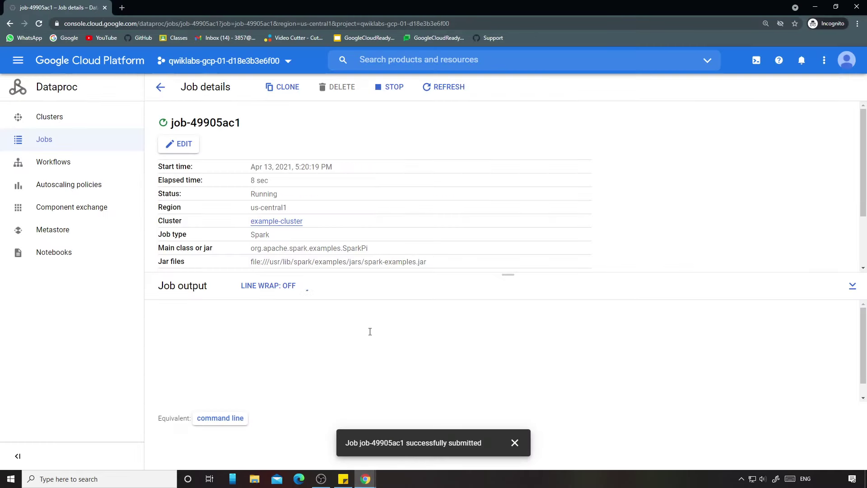
left_click(278, 286)
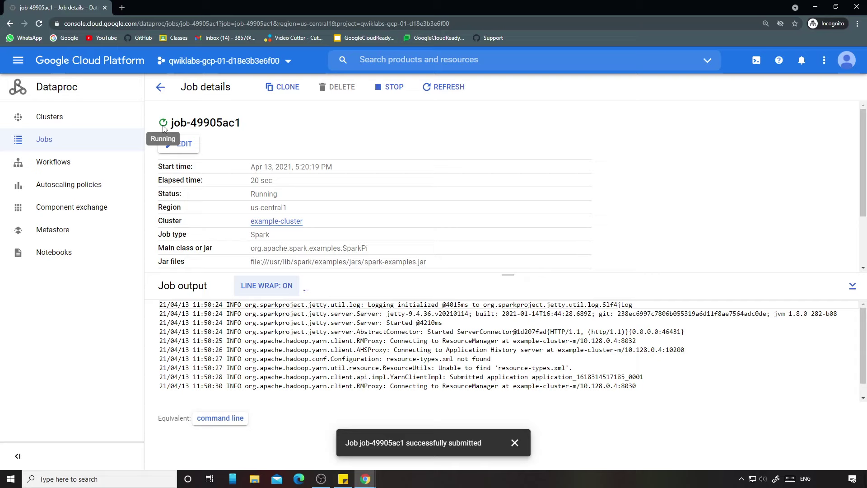
Try again to verify the Submit a job task, and return to the job details to monitor the run
left_click(368, 478)
left_click(346, 254)
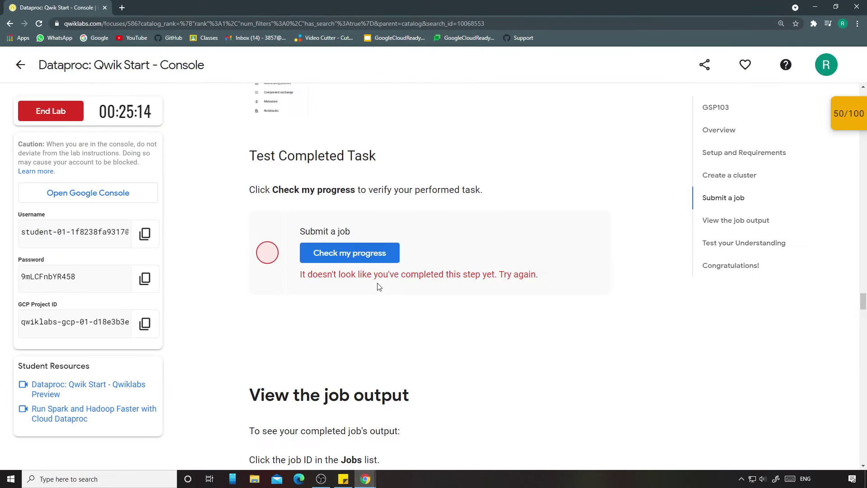
scroll(379, 287, "down", 2)
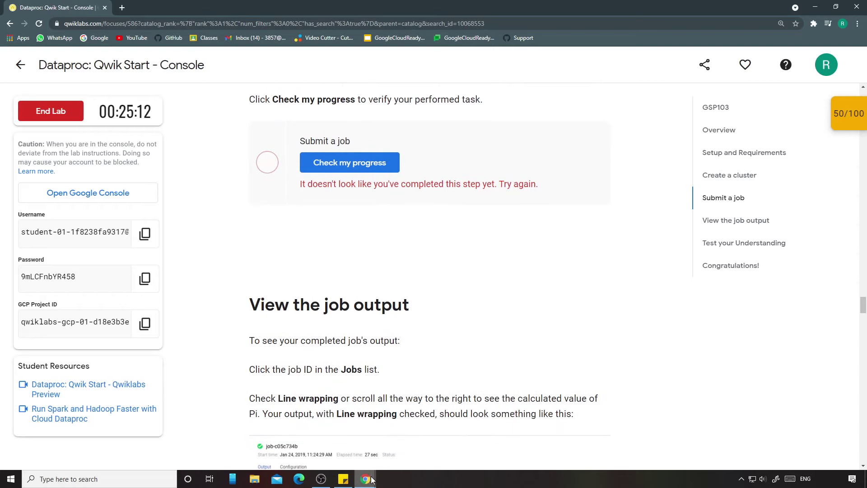
left_click(399, 437)
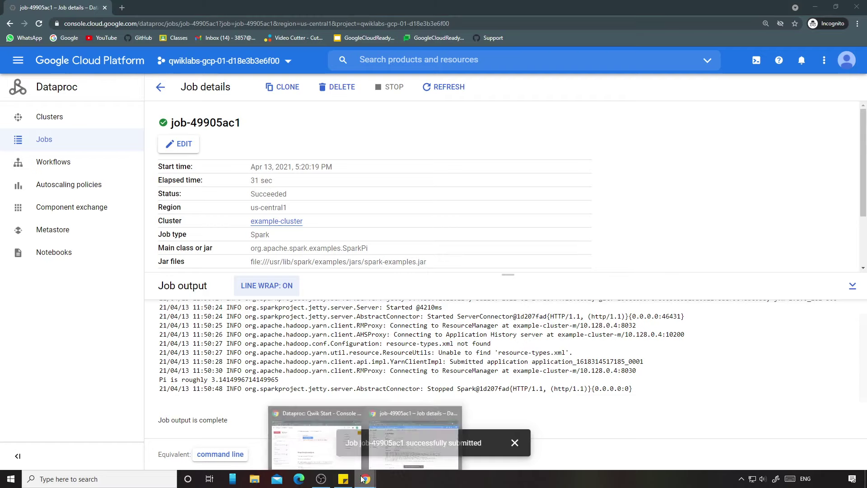
Check the Submit a job task's progress on the lab page once more and go to the Update a cluster instructions
left_click(316, 436)
left_click(368, 169)
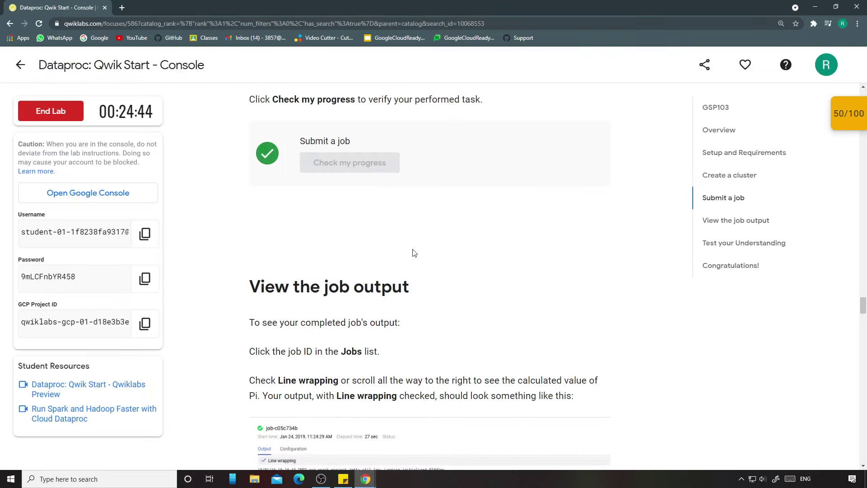
scroll(434, 248, "down", 5)
scroll(461, 245, "up", 1)
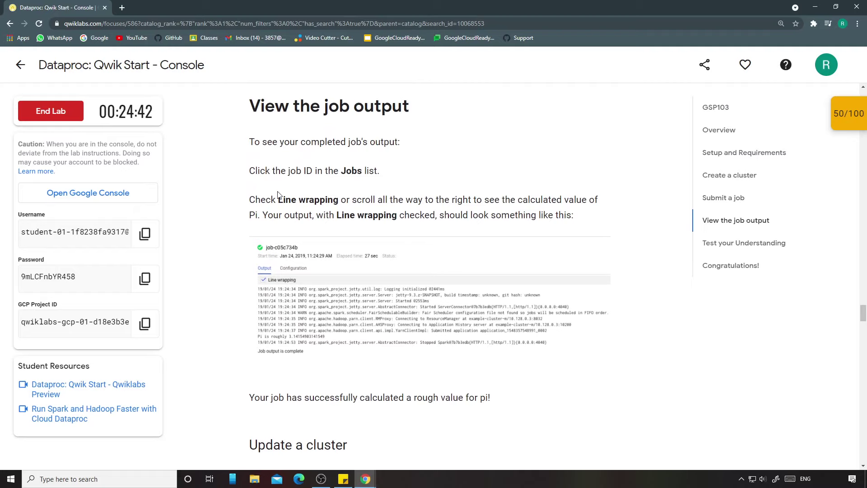
scroll(277, 194, "down", 7)
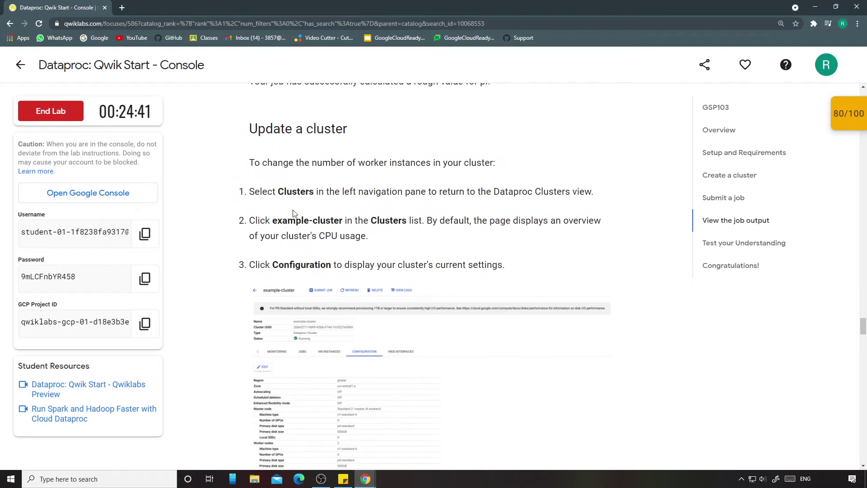
scroll(360, 309, "down", 2)
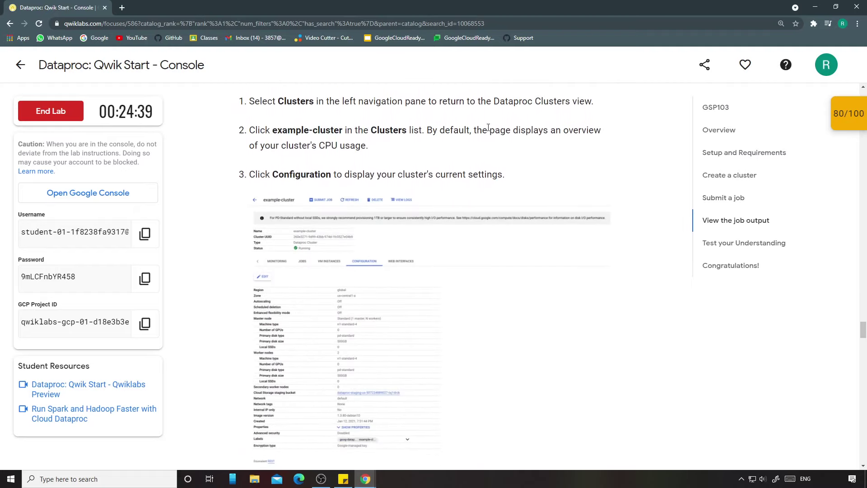
Read the Update a cluster instructions, switch to the Dataproc console and open the configuration of example-cluster
scroll(343, 232, "down", 6)
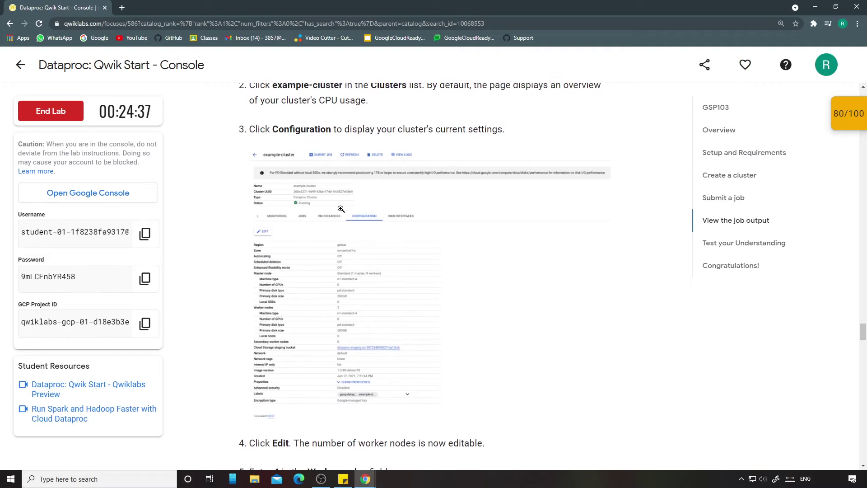
mouse_move(366, 479)
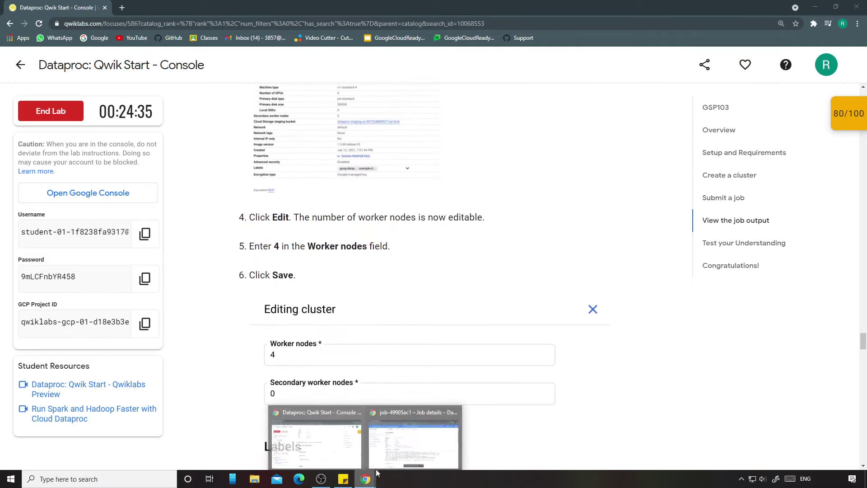
left_click(416, 441)
left_click(110, 126)
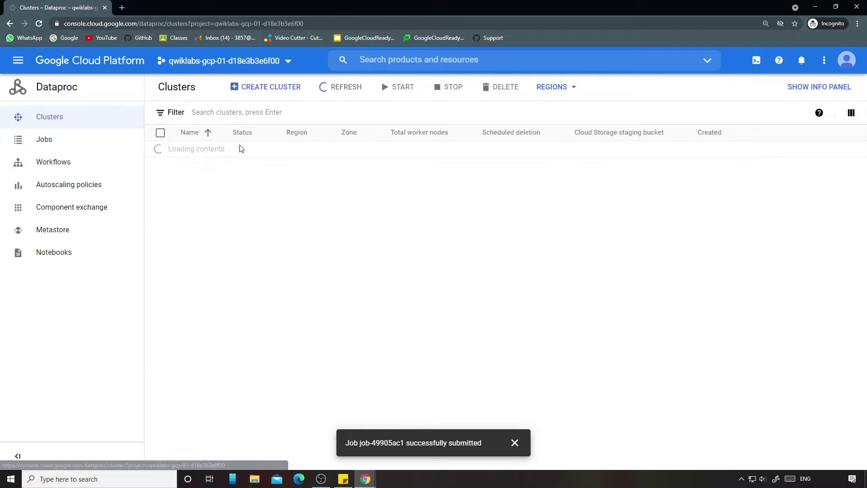
left_click(203, 156)
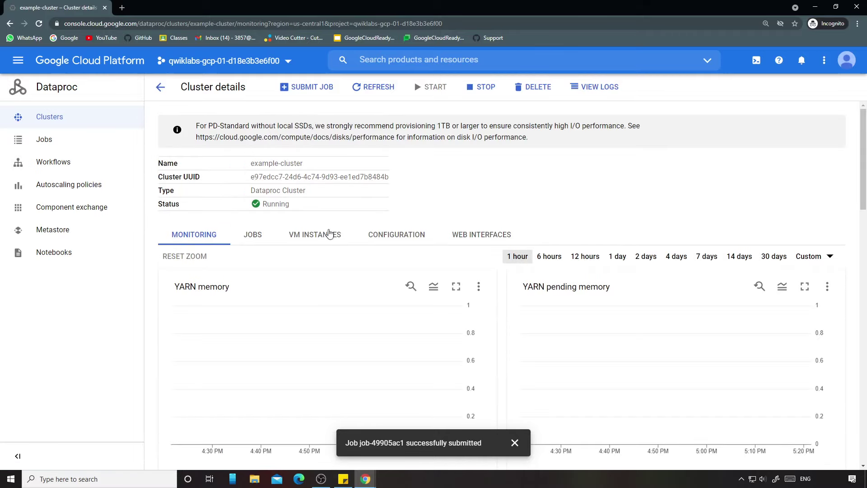
left_click(415, 230)
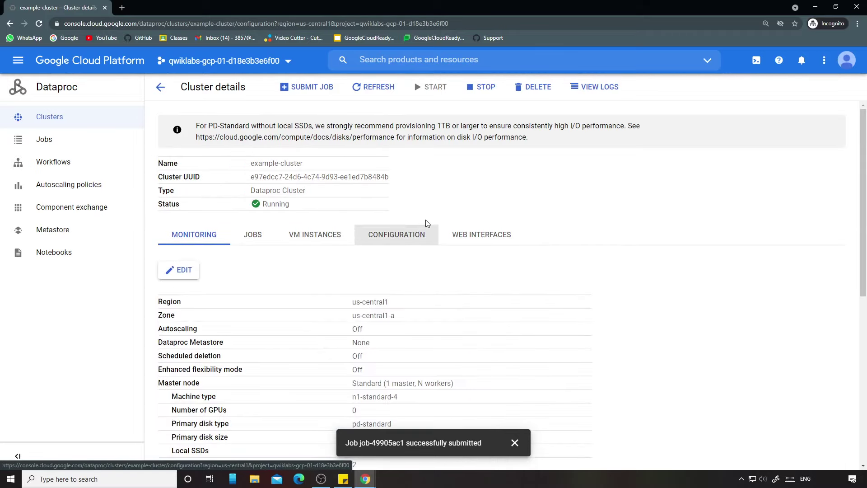
Set example-cluster's worker nodes to 4, check the setting against the lab instructions, save it and refresh the cluster details
left_click(184, 269)
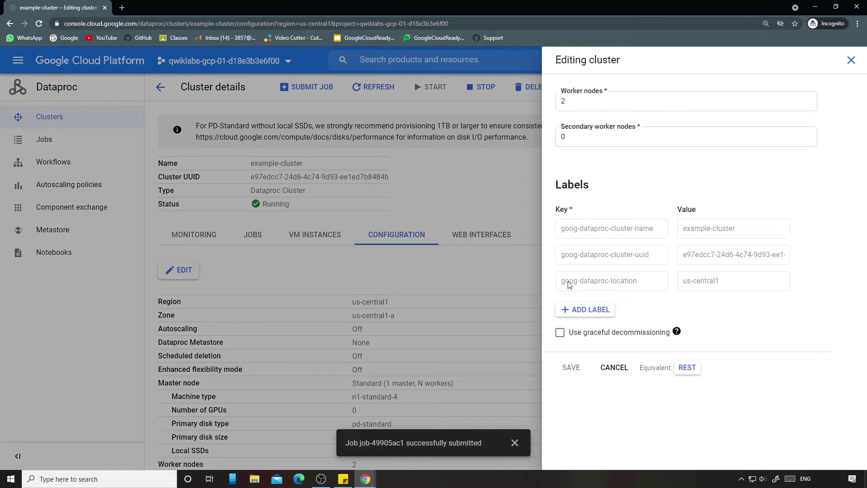
left_click(597, 102)
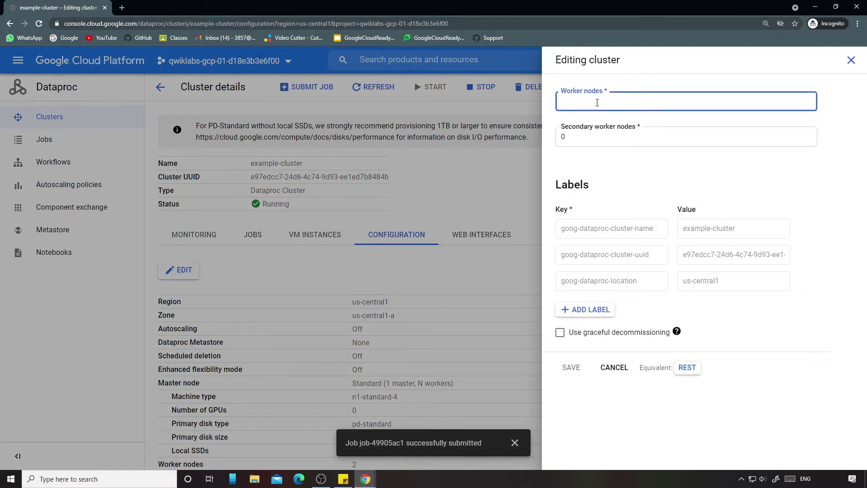
type("4")
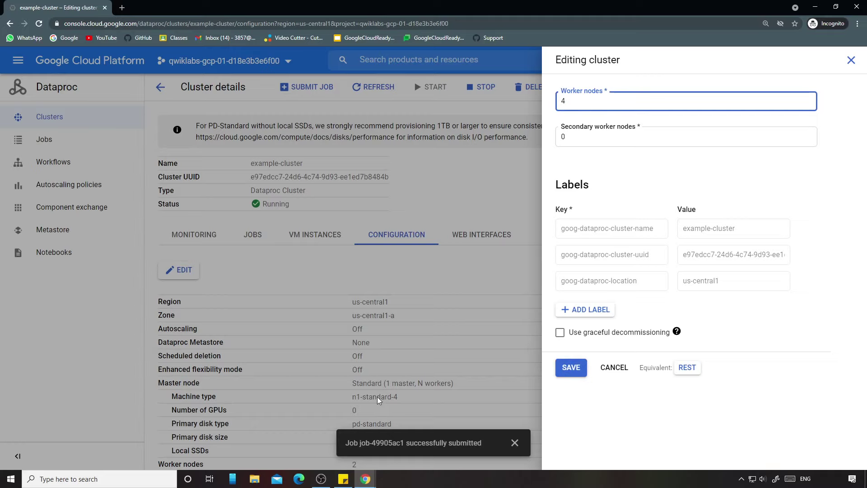
mouse_move(365, 479)
left_click(315, 442)
scroll(343, 311, "down", 2)
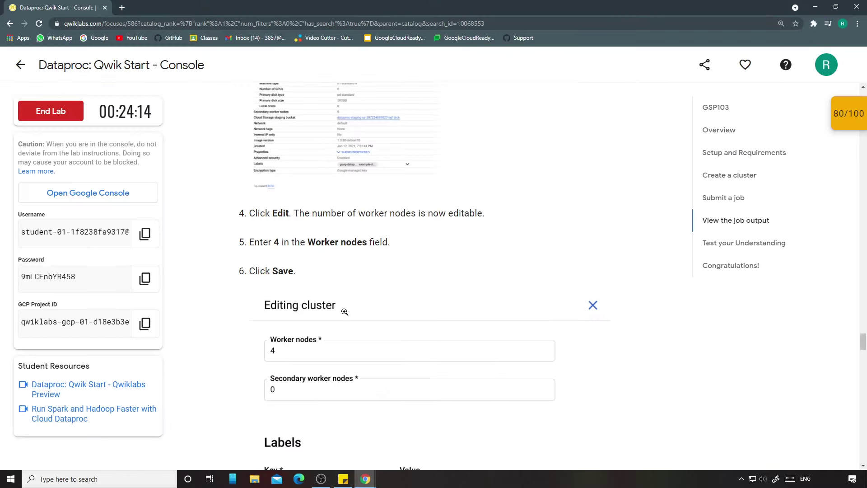
scroll(350, 299, "down", 9)
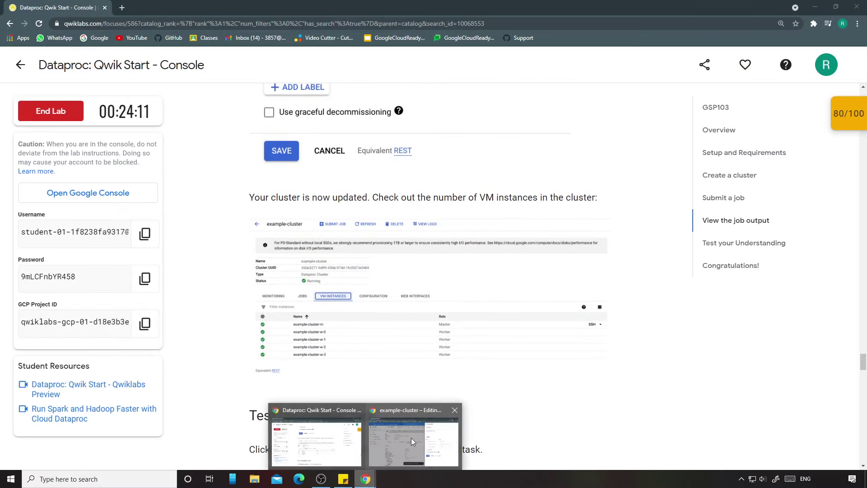
left_click(413, 445)
left_click(565, 369)
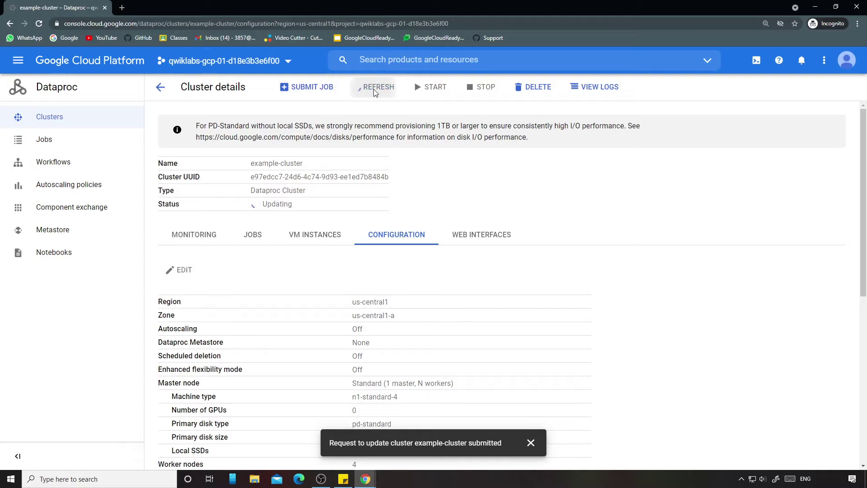
left_click(373, 88)
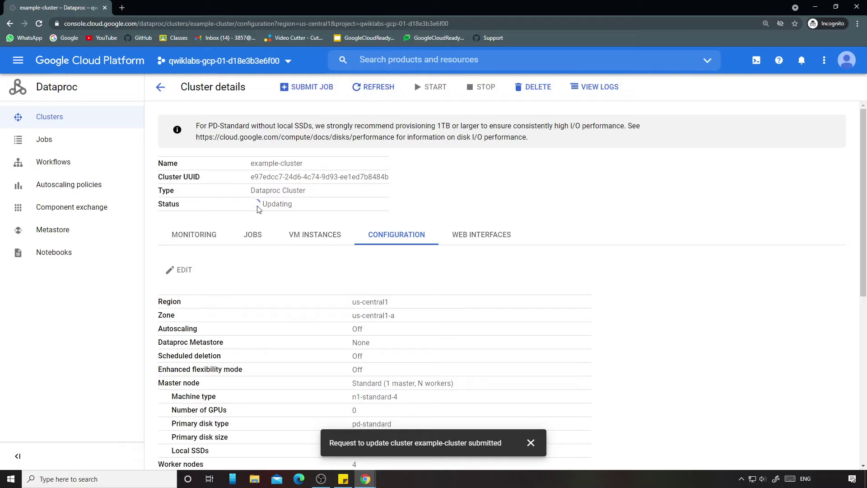
Return to the lab page and check the progress of the Update a cluster task
key("alt+Tab")
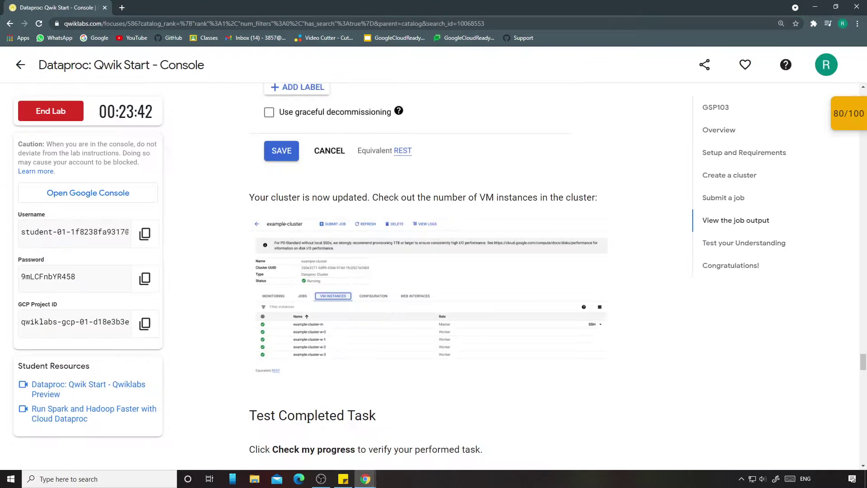
scroll(396, 353, "down", 7)
left_click(364, 240)
scroll(401, 293, "up", 3)
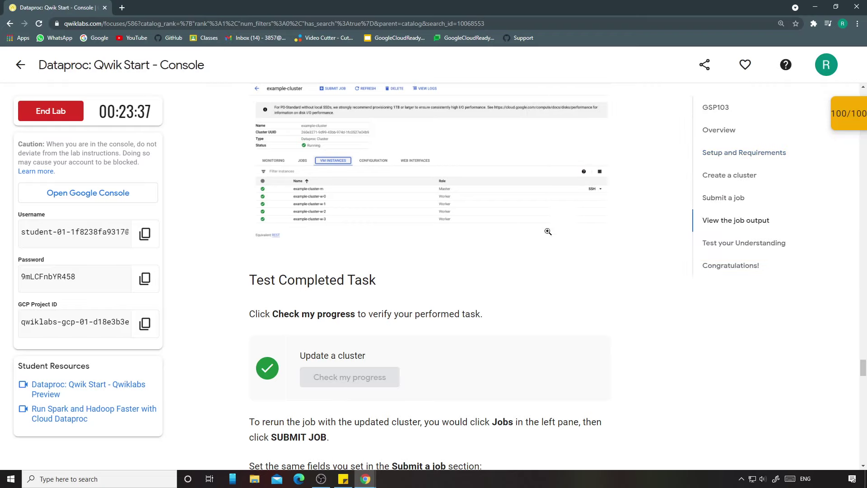
Review the rest of the lab page, end the lab with confirmation and dismiss the satisfaction survey
scroll(468, 277, "down", 20)
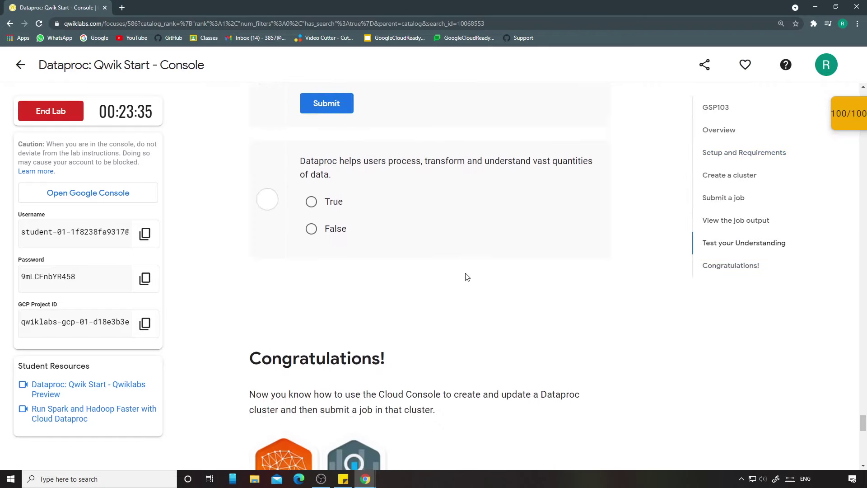
scroll(468, 277, "down", 6)
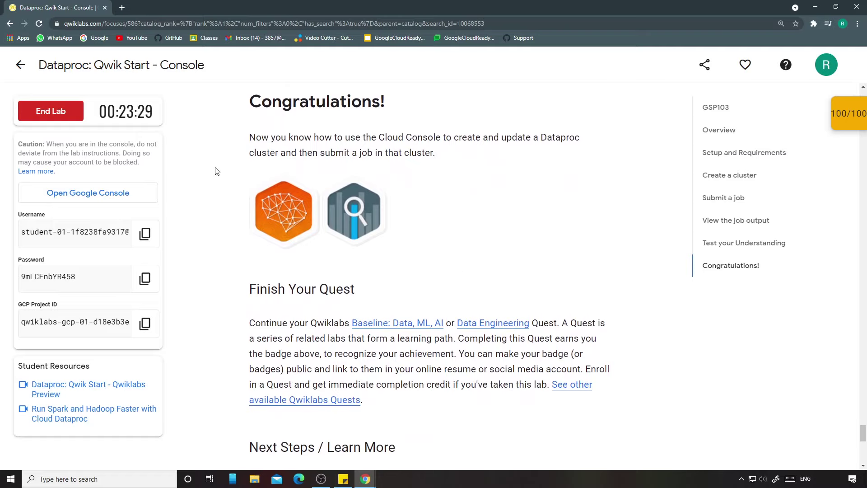
left_click(50, 111)
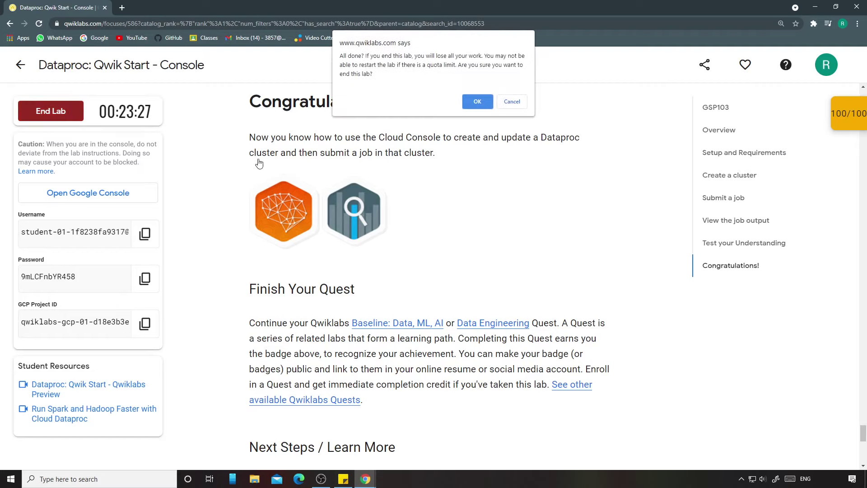
left_click(478, 103)
left_click(498, 294)
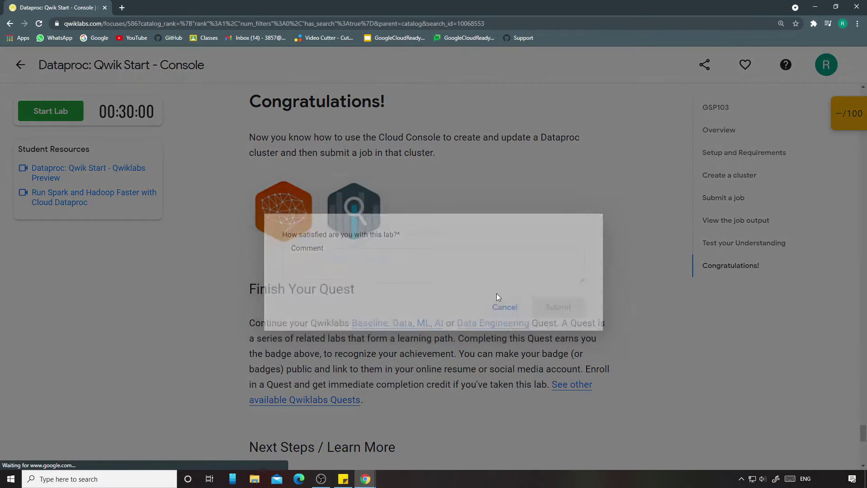